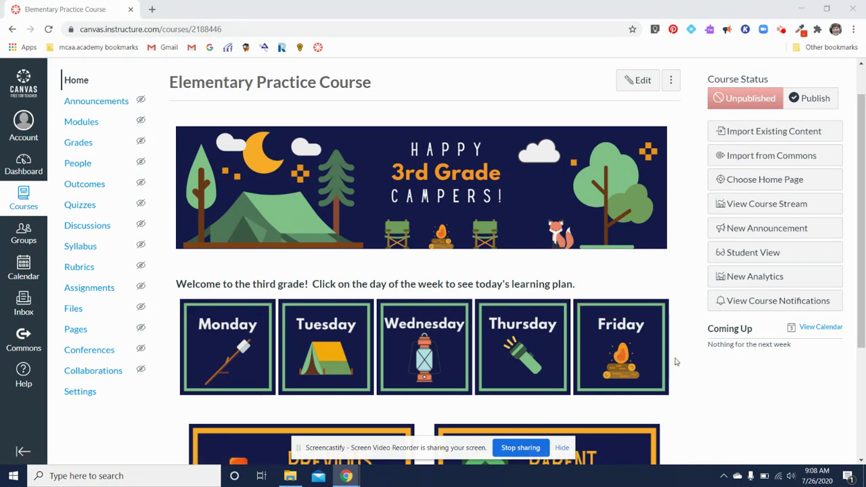
Step: Open Monday's learning plan from the course home page and examine its table of subjects, objectives and to-dos
{"action": "scroll", "coordinate": [674, 362], "scroll_direction": "down", "scroll_amount": 1}
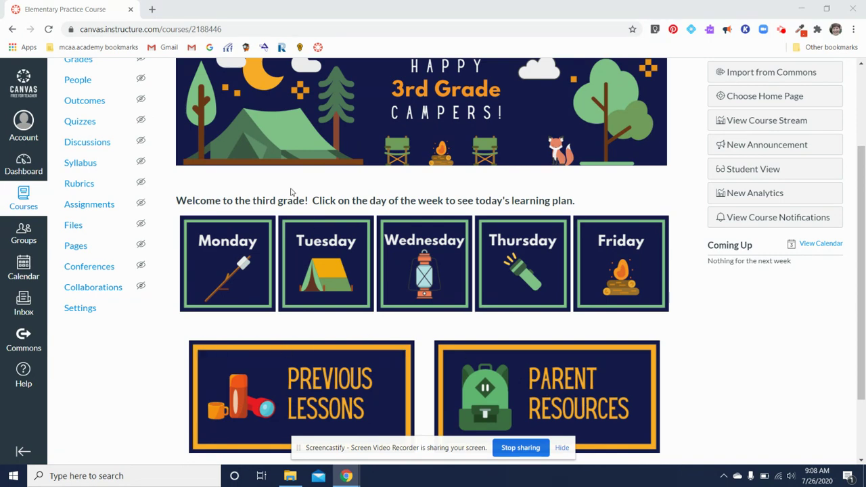
{"action": "scroll", "coordinate": [289, 192], "scroll_direction": "up", "scroll_amount": 1}
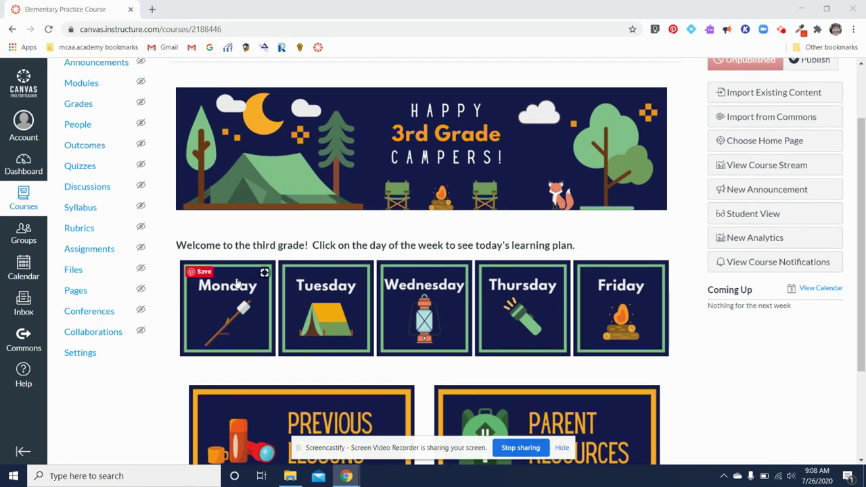
{"action": "left_click", "coordinate": [233, 313]}
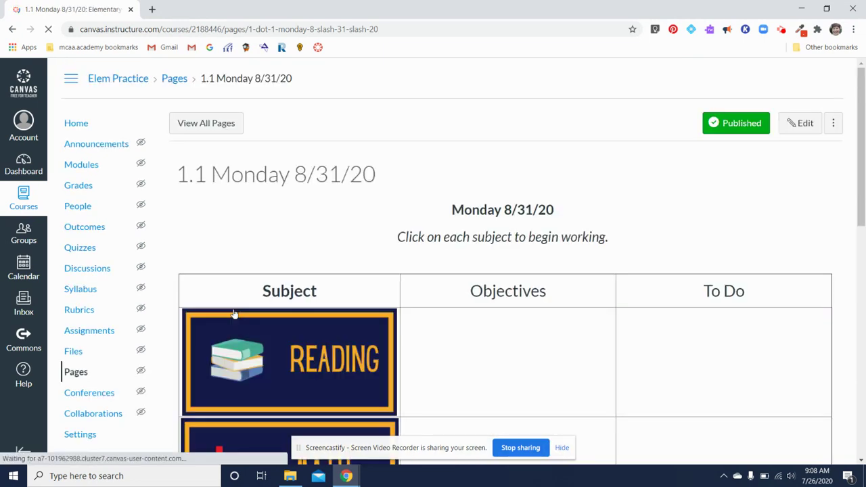
{"action": "scroll", "coordinate": [614, 241], "scroll_direction": "down", "scroll_amount": 2}
{"action": "scroll", "coordinate": [616, 242], "scroll_direction": "down", "scroll_amount": 1}
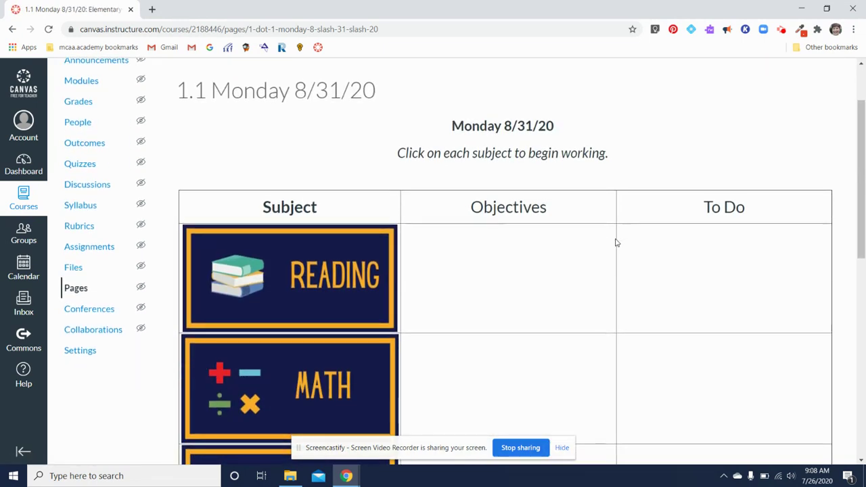
{"action": "scroll", "coordinate": [616, 243], "scroll_direction": "down", "scroll_amount": 4}
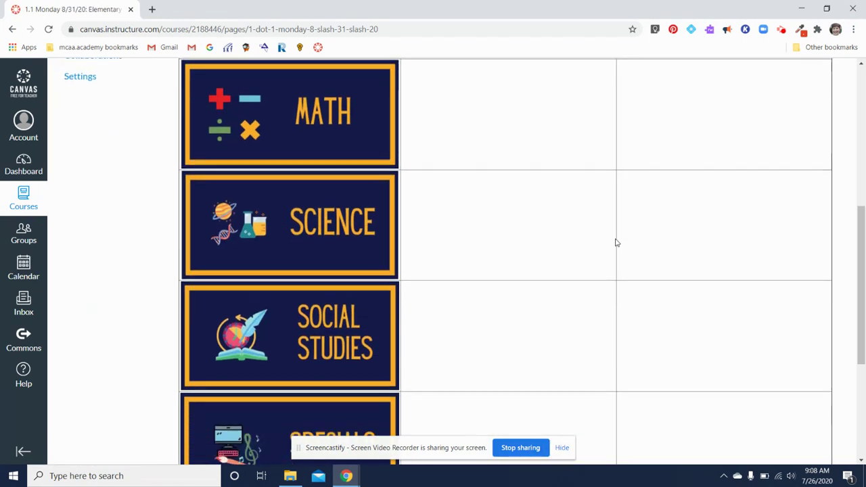
{"action": "scroll", "coordinate": [616, 242], "scroll_direction": "up", "scroll_amount": 3}
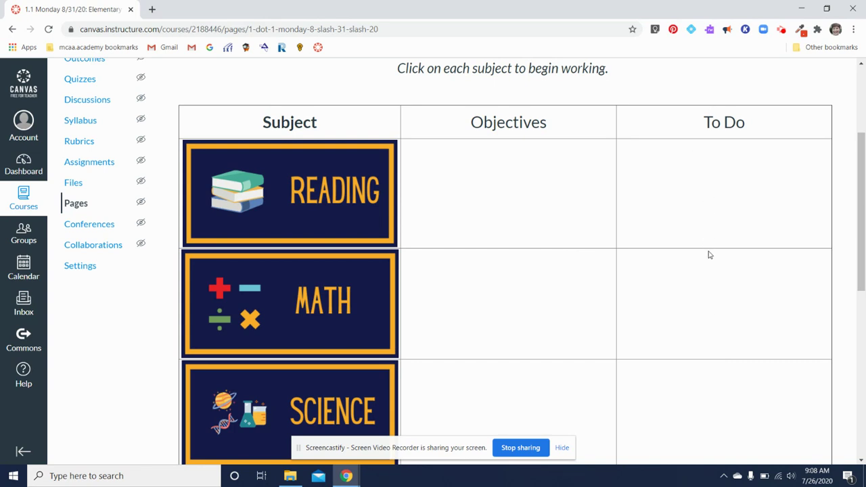
{"action": "scroll", "coordinate": [546, 149], "scroll_direction": "up", "scroll_amount": 1}
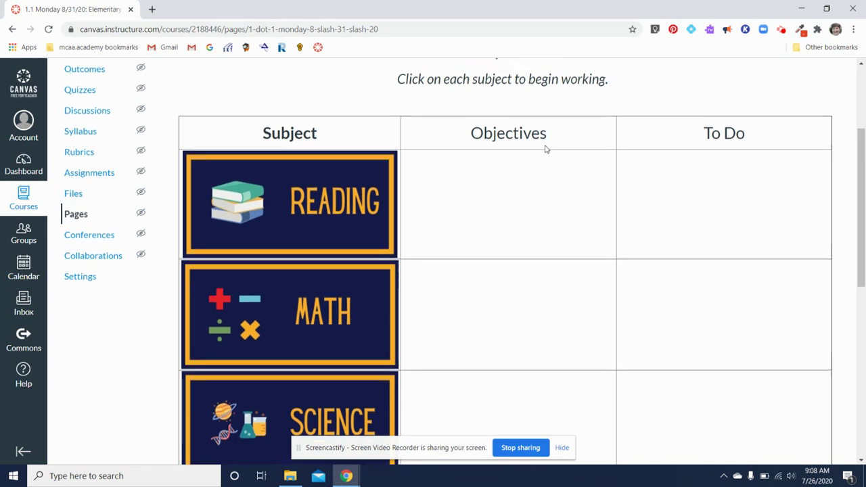
Step: Open the Reading lesson from Monday's plan and advance through the Reading assignment to the 1.1 Reading - End page
{"action": "left_click", "coordinate": [319, 234]}
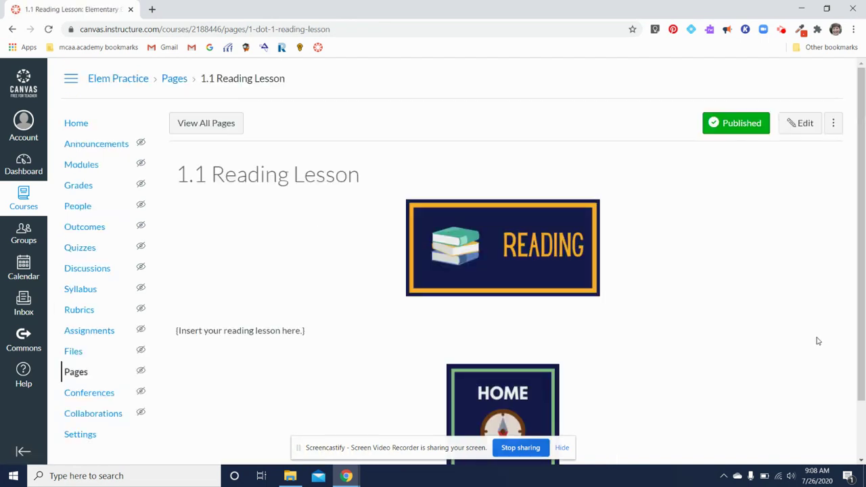
{"action": "scroll", "coordinate": [816, 340], "scroll_direction": "down", "scroll_amount": 1}
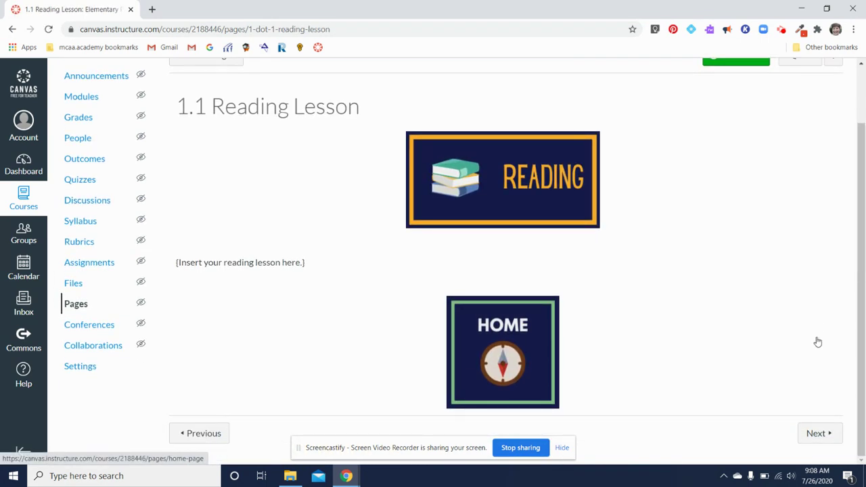
{"action": "left_click", "coordinate": [818, 434]}
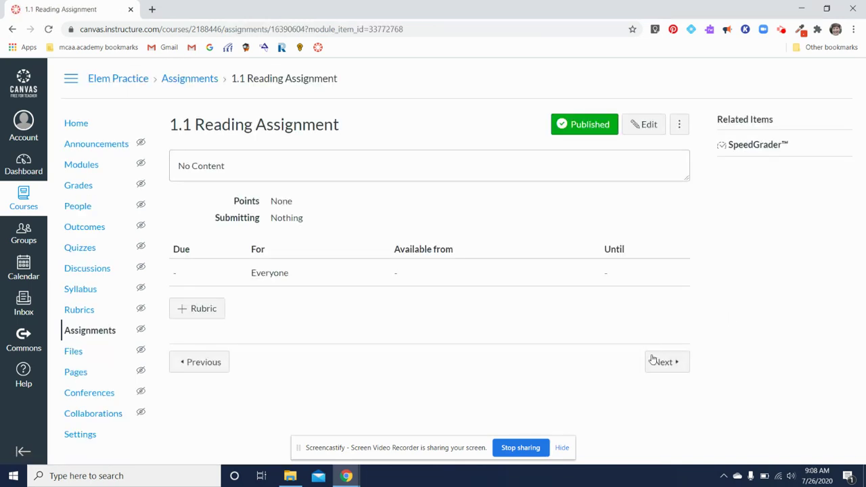
{"action": "left_click", "coordinate": [665, 367]}
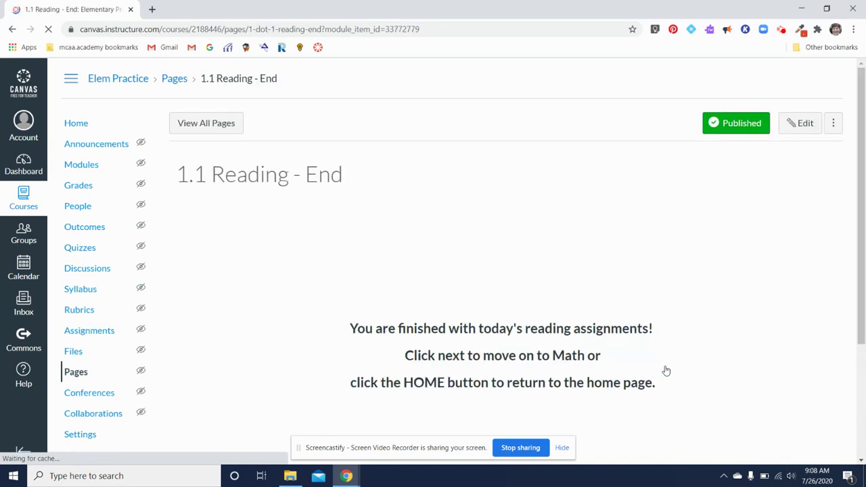
{"action": "scroll", "coordinate": [697, 300], "scroll_direction": "down", "scroll_amount": 1}
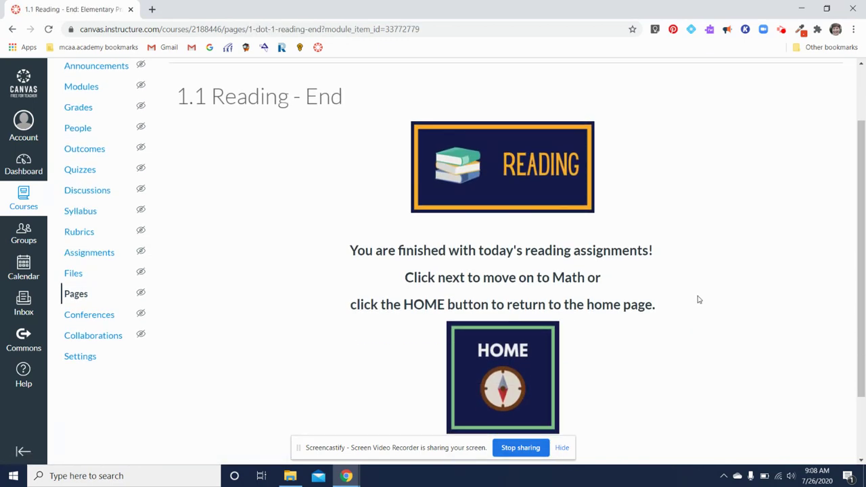
{"action": "scroll", "coordinate": [699, 299], "scroll_direction": "down", "scroll_amount": 1}
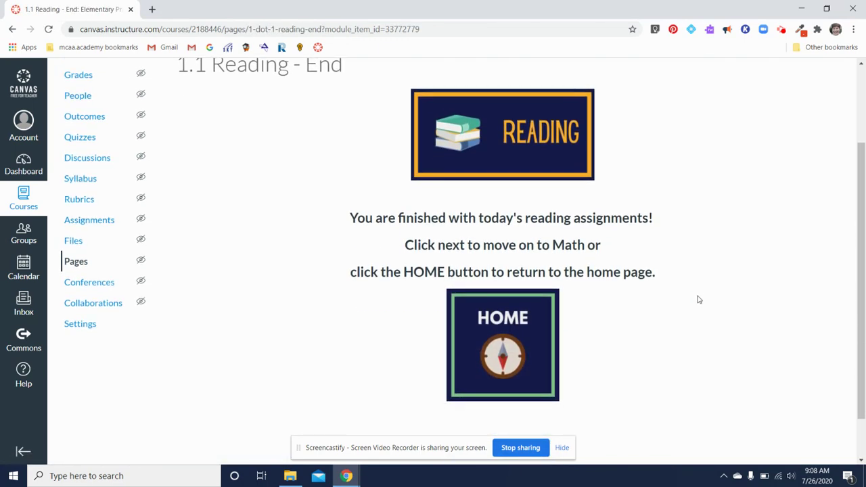
{"action": "scroll", "coordinate": [699, 300], "scroll_direction": "down", "scroll_amount": 1}
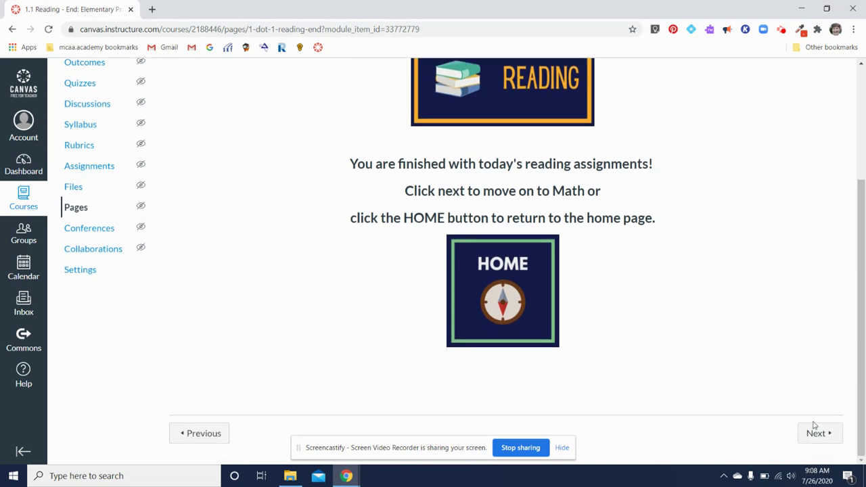
Step: Advance to the 1.1 Math Lesson page and return to the home page through its HOME image link
{"action": "left_click", "coordinate": [816, 436]}
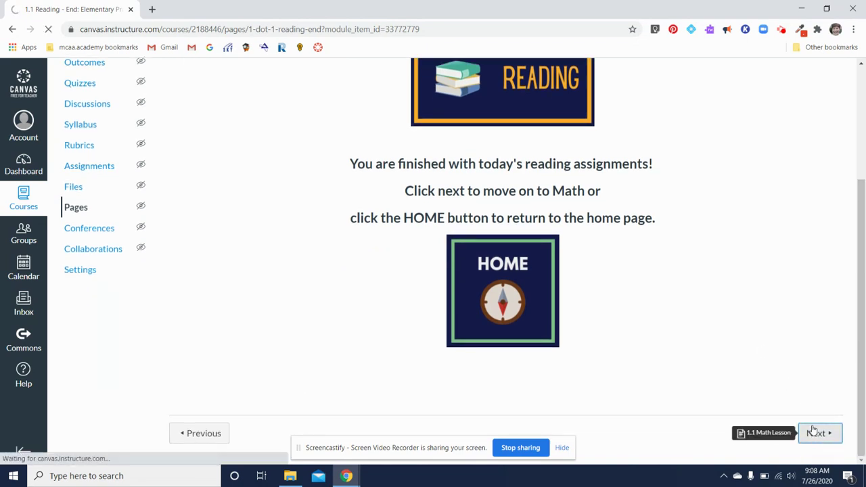
{"action": "scroll", "coordinate": [675, 364], "scroll_direction": "down", "scroll_amount": 1}
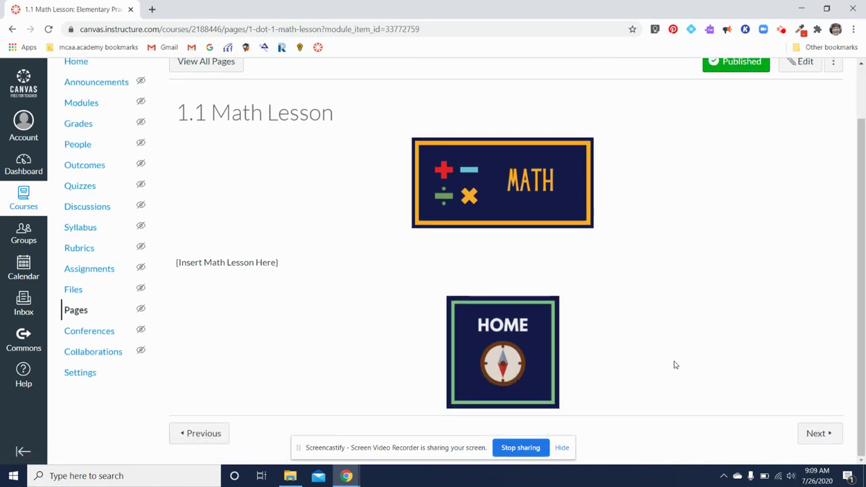
{"action": "left_click", "coordinate": [525, 364]}
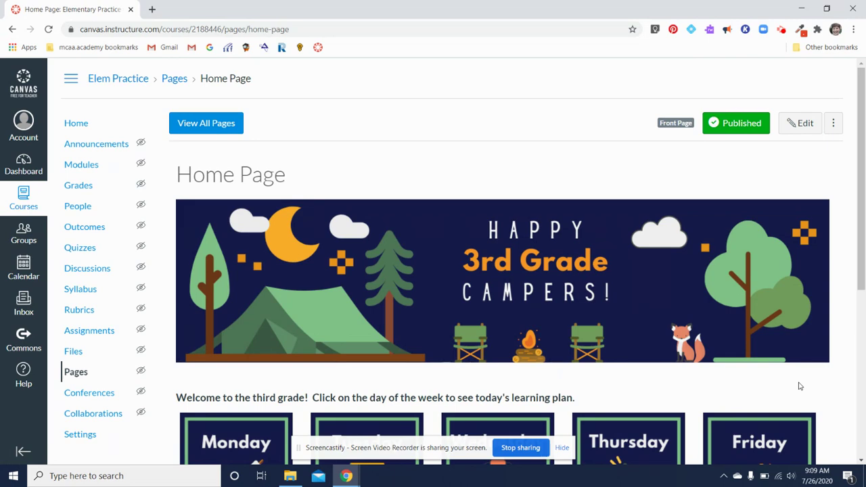
Step: Reopen Monday's learning plan from the home page and advance from it to the 1.1 Reading Lesson page
{"action": "scroll", "coordinate": [801, 379], "scroll_direction": "down", "scroll_amount": 1}
{"action": "scroll", "coordinate": [846, 363], "scroll_direction": "down", "scroll_amount": 2}
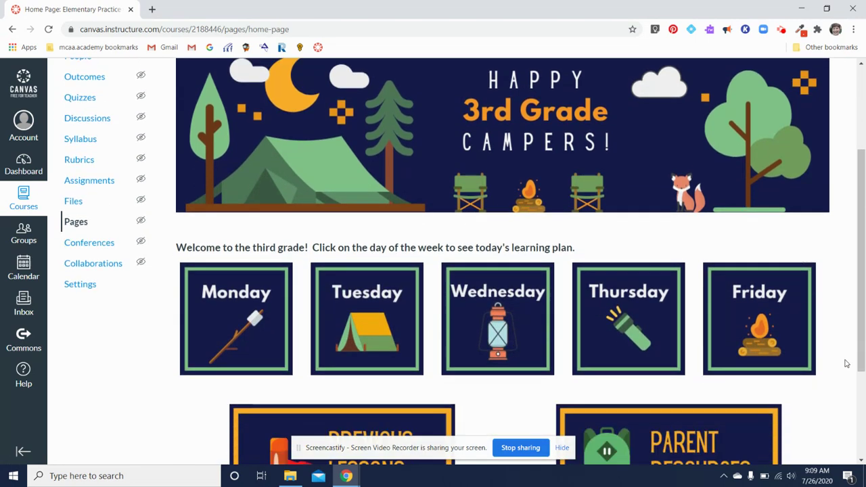
{"action": "left_click", "coordinate": [248, 304]}
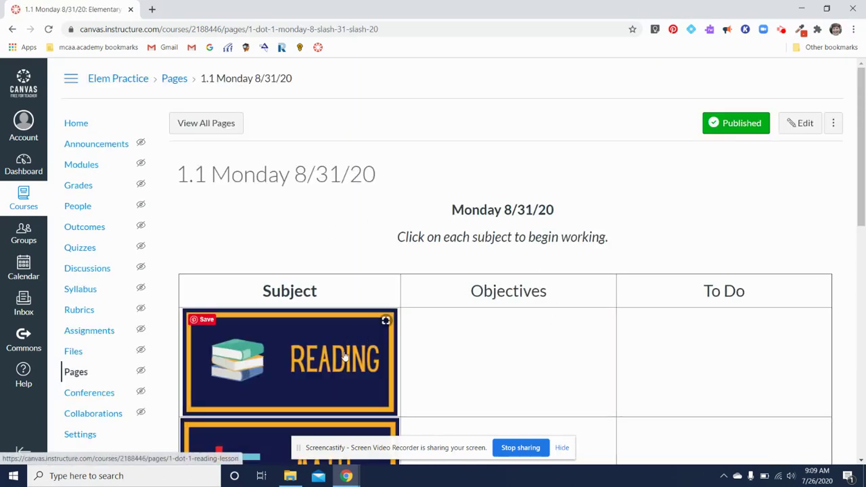
{"action": "scroll", "coordinate": [344, 357], "scroll_direction": "down", "scroll_amount": 3}
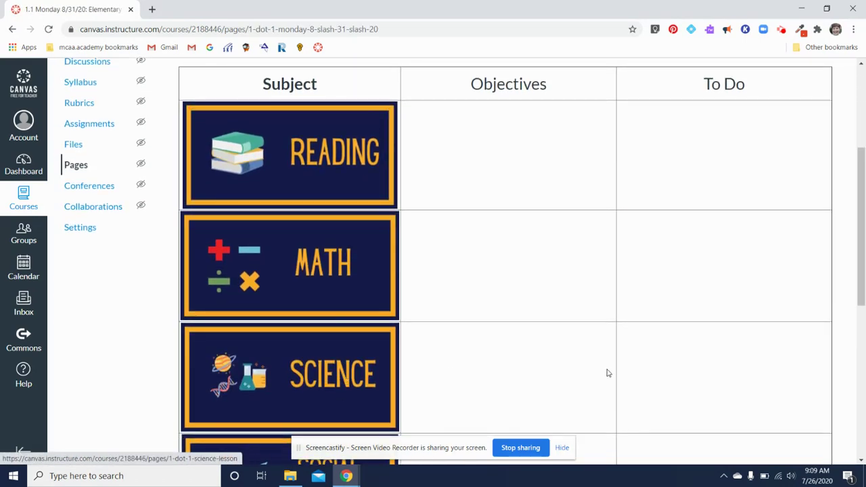
{"action": "scroll", "coordinate": [607, 373], "scroll_direction": "down", "scroll_amount": 6}
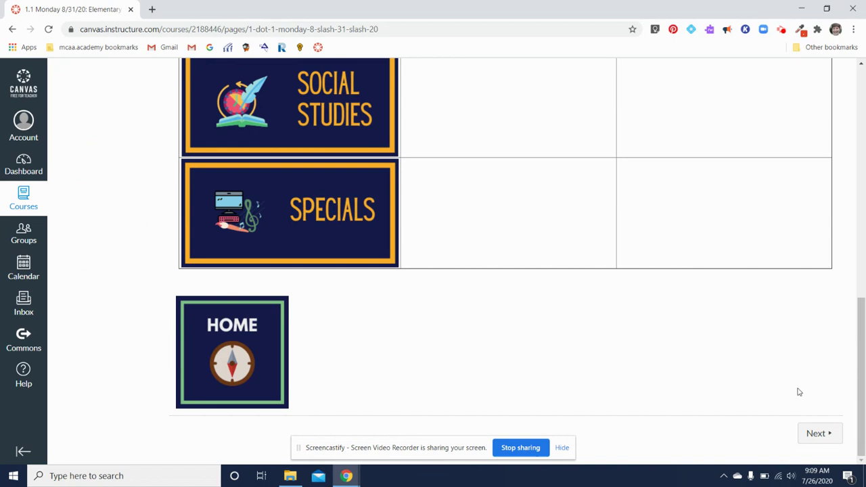
{"action": "left_click", "coordinate": [819, 437]}
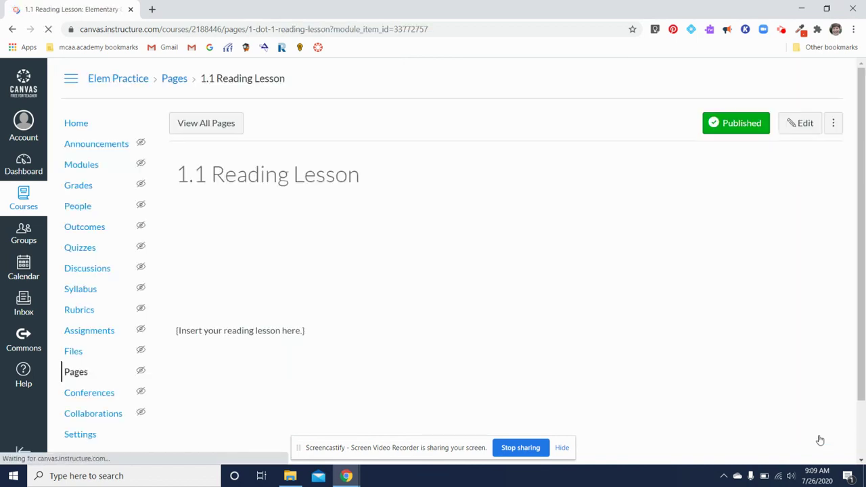
{"action": "scroll", "coordinate": [731, 254], "scroll_direction": "down", "scroll_amount": 1}
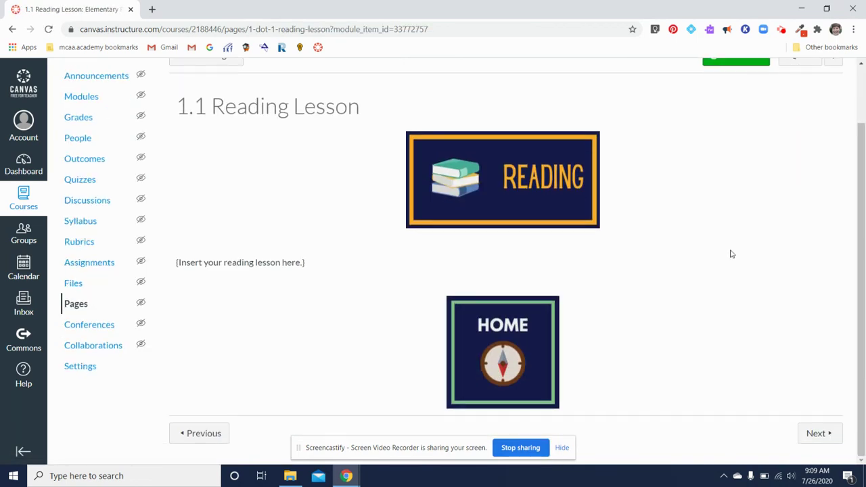
{"action": "scroll", "coordinate": [730, 254], "scroll_direction": "up", "scroll_amount": 1}
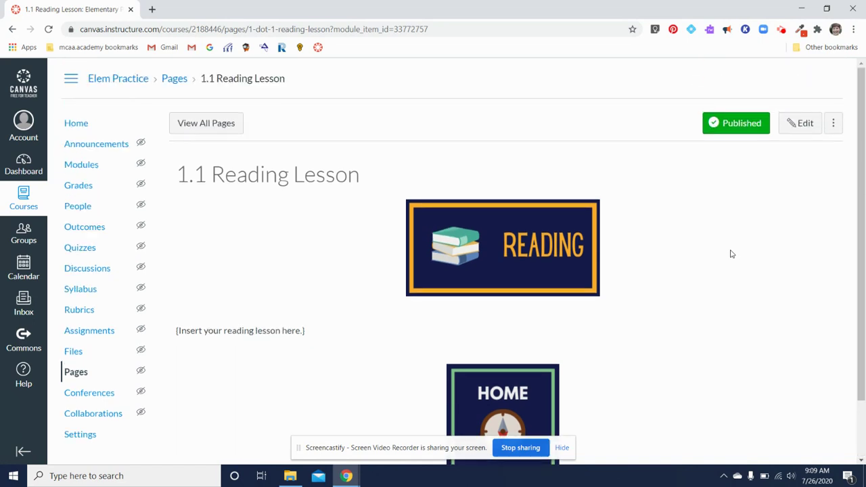
Step: Open the course modules, view the 1.1 Monday 8/31/20 page in the Monday August 31 module, and return to the module list
{"action": "left_click", "coordinate": [80, 167]}
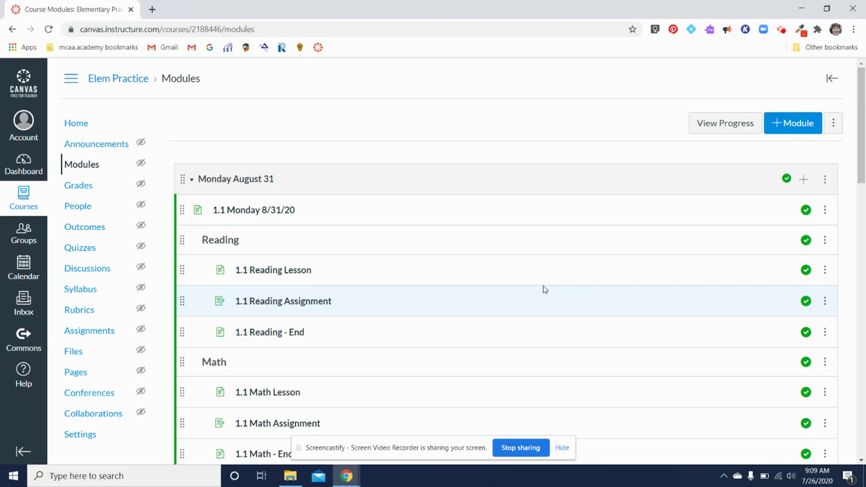
{"action": "scroll", "coordinate": [543, 289], "scroll_direction": "down", "scroll_amount": 1}
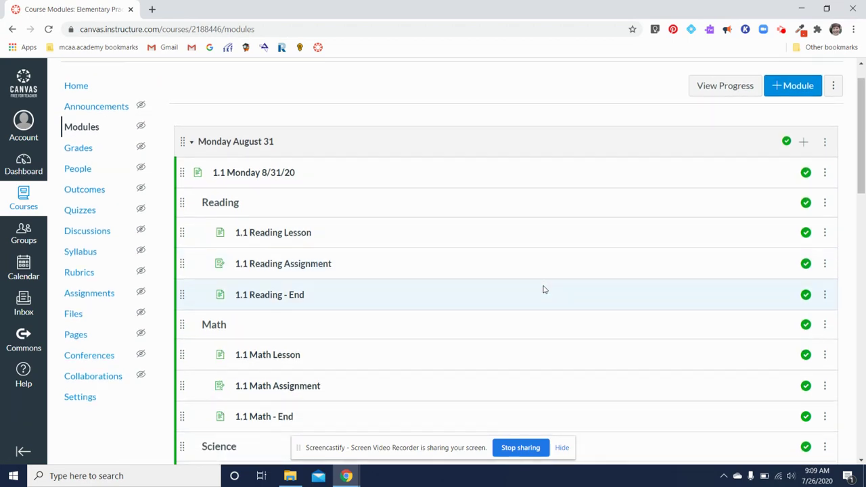
{"action": "scroll", "coordinate": [544, 289], "scroll_direction": "down", "scroll_amount": 1}
{"action": "scroll", "coordinate": [413, 213], "scroll_direction": "up", "scroll_amount": 1}
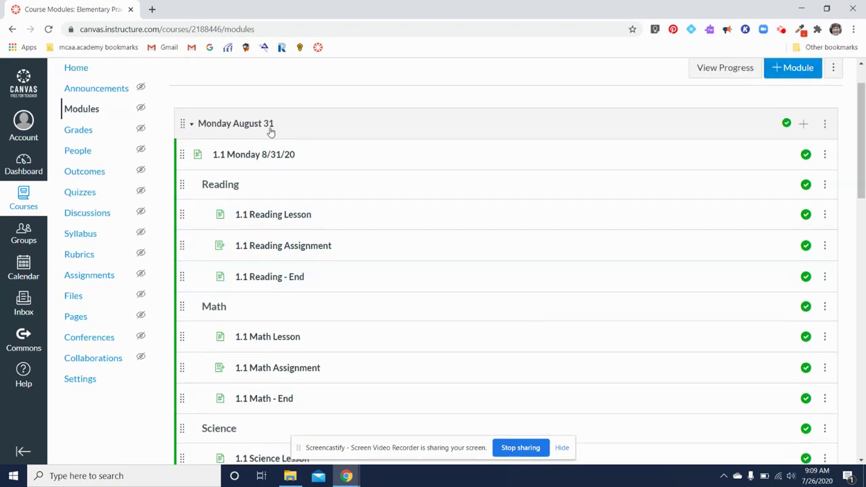
{"action": "left_click", "coordinate": [267, 158]}
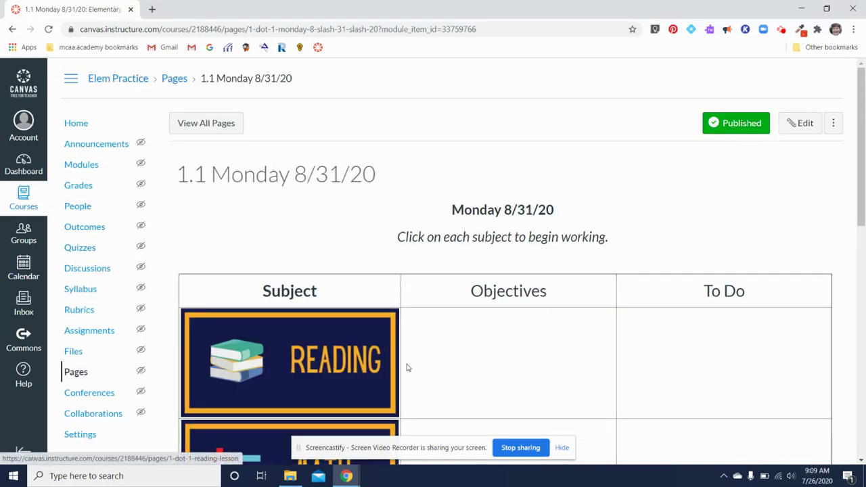
{"action": "left_click", "coordinate": [12, 29]}
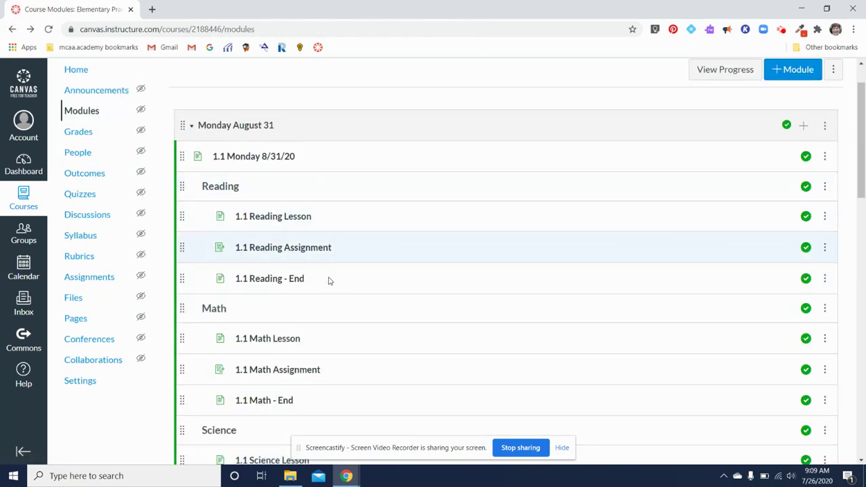
Step: Examine how the Monday August 31 module organizes lessons, assignments and end pages under each subject header
{"action": "scroll", "coordinate": [393, 333], "scroll_direction": "down", "scroll_amount": 1}
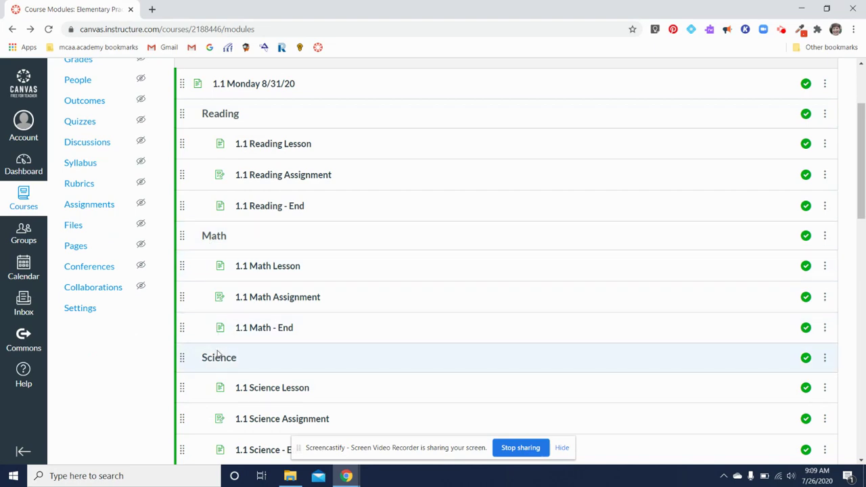
{"action": "scroll", "coordinate": [347, 353], "scroll_direction": "down", "scroll_amount": 4}
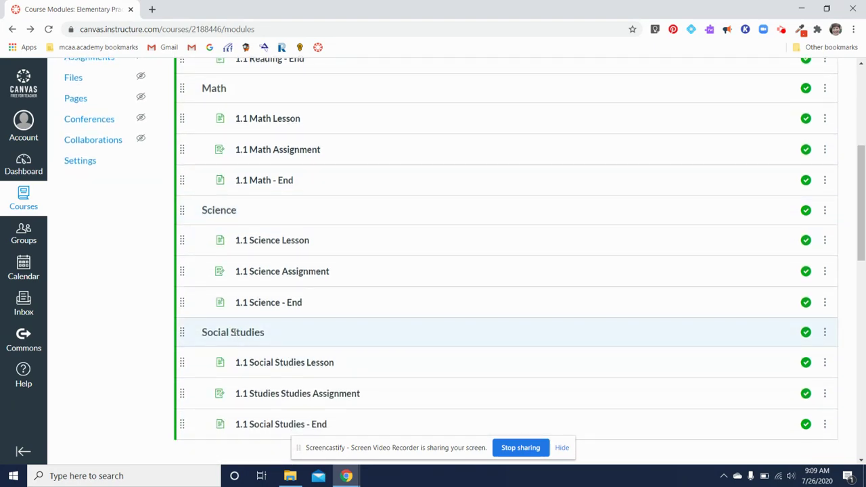
{"action": "scroll", "coordinate": [446, 244], "scroll_direction": "up", "scroll_amount": 6}
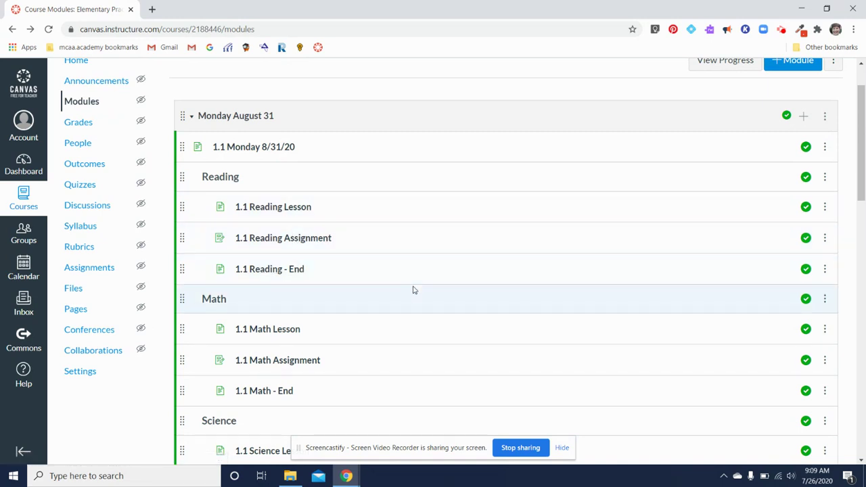
{"action": "scroll", "coordinate": [414, 290], "scroll_direction": "down", "scroll_amount": 1}
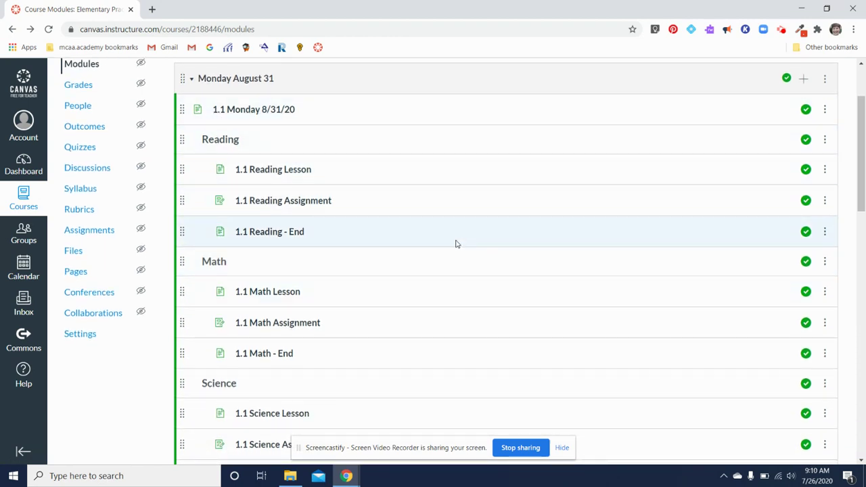
{"action": "scroll", "coordinate": [456, 244], "scroll_direction": "down", "scroll_amount": 1}
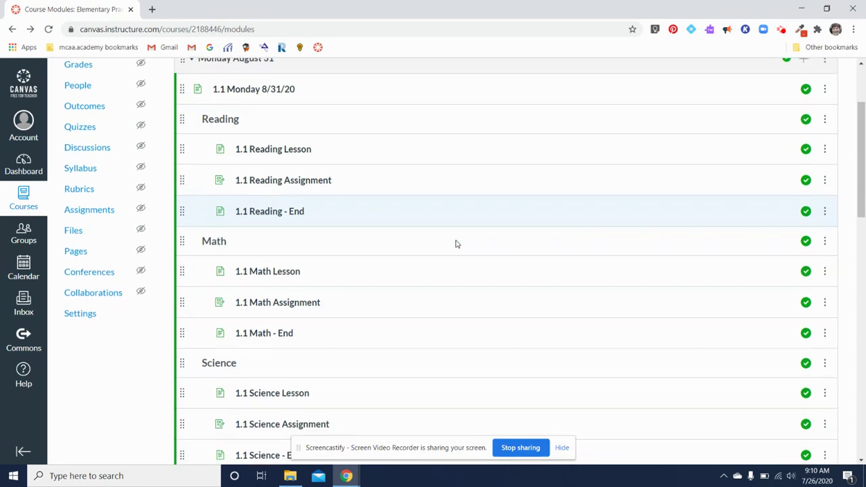
{"action": "scroll", "coordinate": [456, 244], "scroll_direction": "down", "scroll_amount": 1}
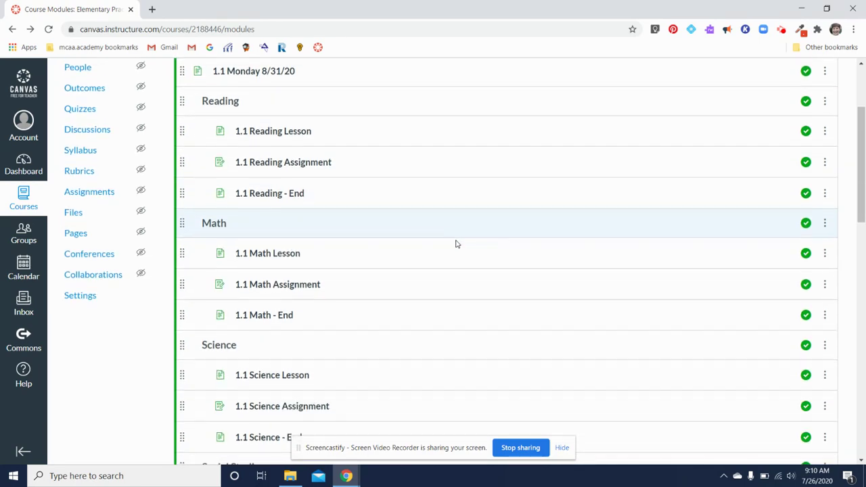
Step: Expand the Tuesday, September 1 module to view its page, lesson and assignment items
{"action": "scroll", "coordinate": [456, 244], "scroll_direction": "up", "scroll_amount": 2}
{"action": "scroll", "coordinate": [456, 243], "scroll_direction": "down", "scroll_amount": 1}
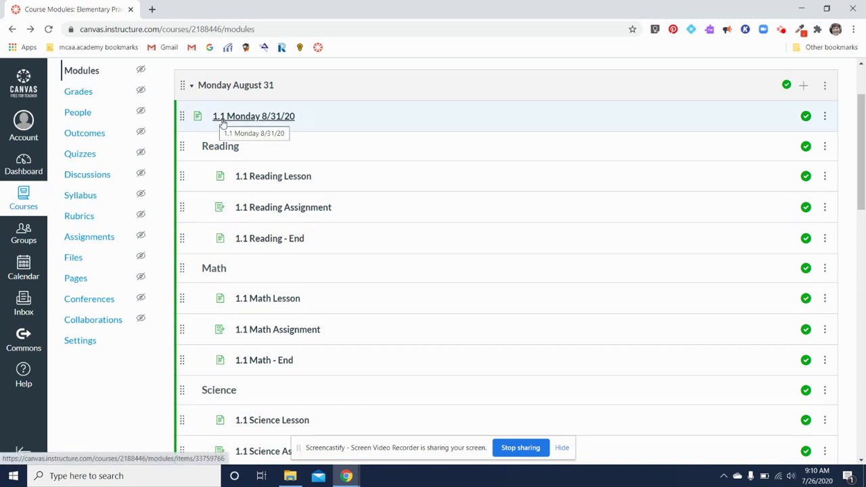
{"action": "scroll", "coordinate": [402, 254], "scroll_direction": "down", "scroll_amount": 8}
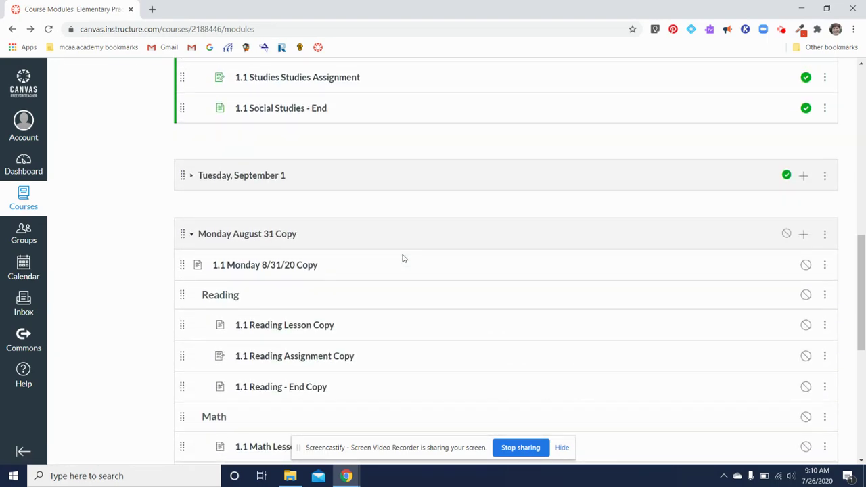
{"action": "left_click", "coordinate": [185, 172]}
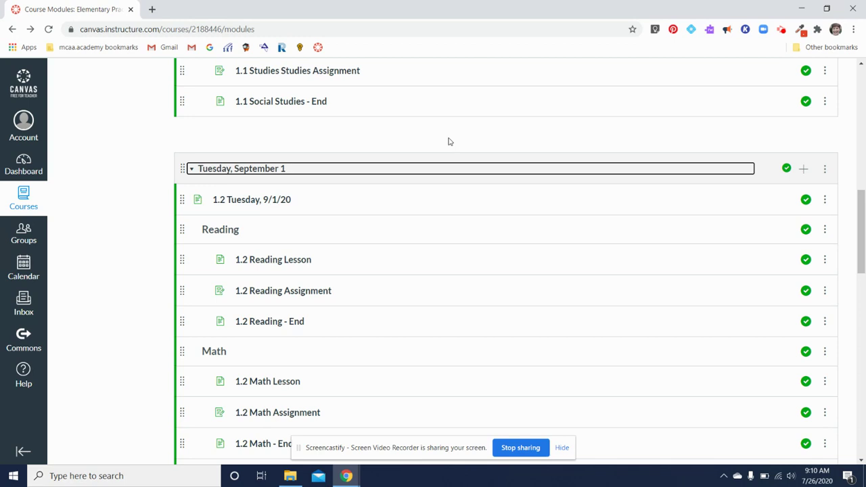
Step: Collapse the Monday August 31, Tuesday, September 1 and Monday August 31 Copy modules
{"action": "scroll", "coordinate": [449, 142], "scroll_direction": "up", "scroll_amount": 8}
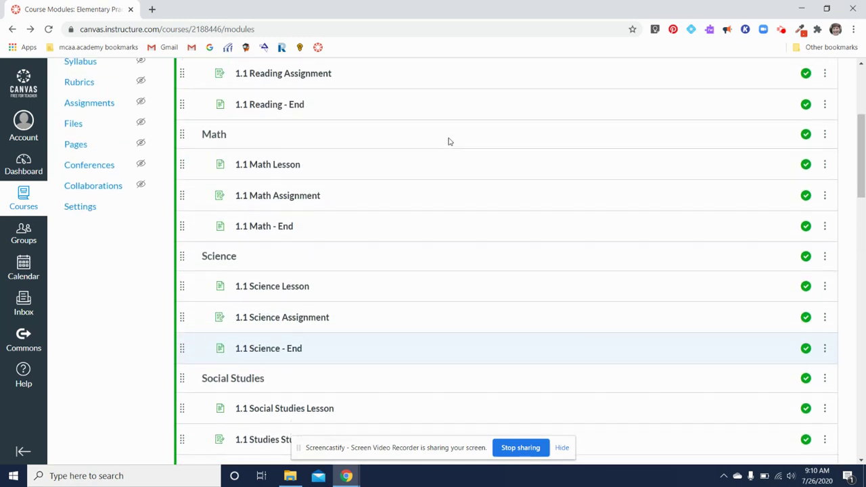
{"action": "scroll", "coordinate": [262, 105], "scroll_direction": "down", "scroll_amount": 1}
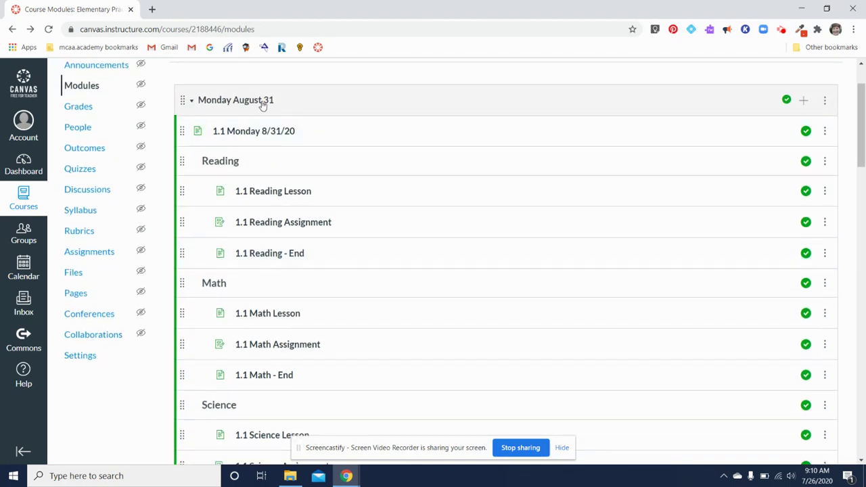
{"action": "left_click", "coordinate": [192, 103]}
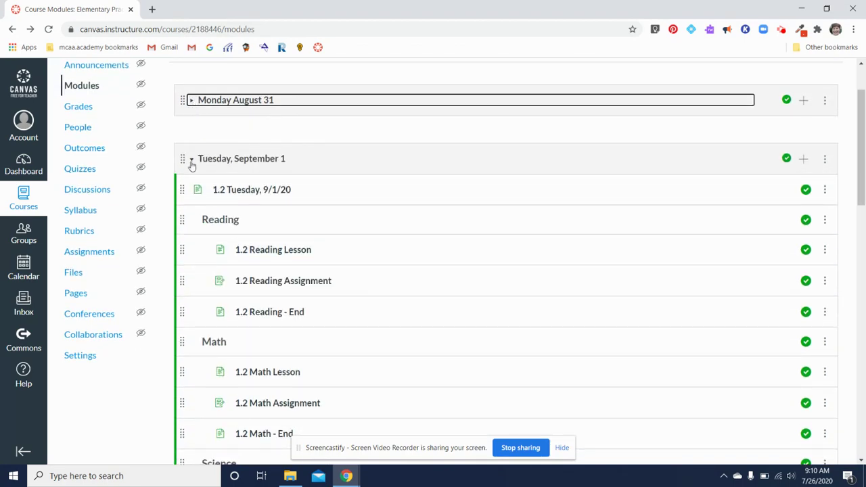
{"action": "left_click", "coordinate": [191, 161]}
{"action": "left_click", "coordinate": [192, 218]}
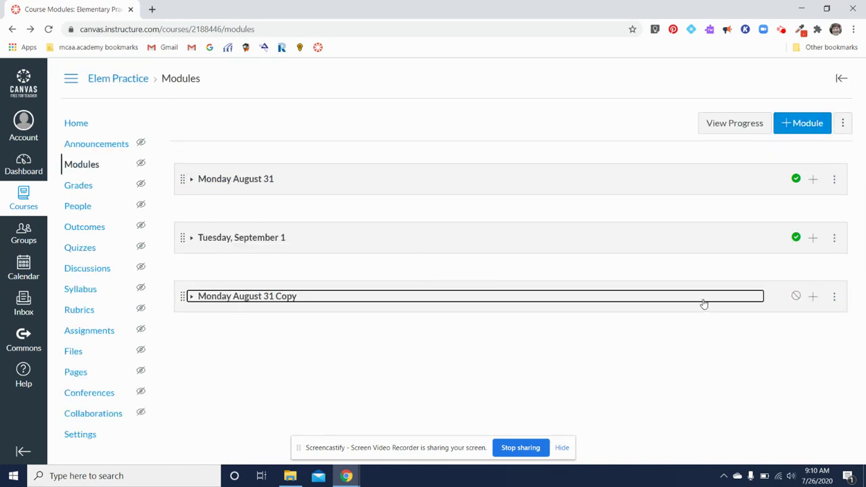
Step: Duplicate the Monday August 31 module and move the collapsed duplicate to the end of the module list
{"action": "left_click", "coordinate": [834, 181]}
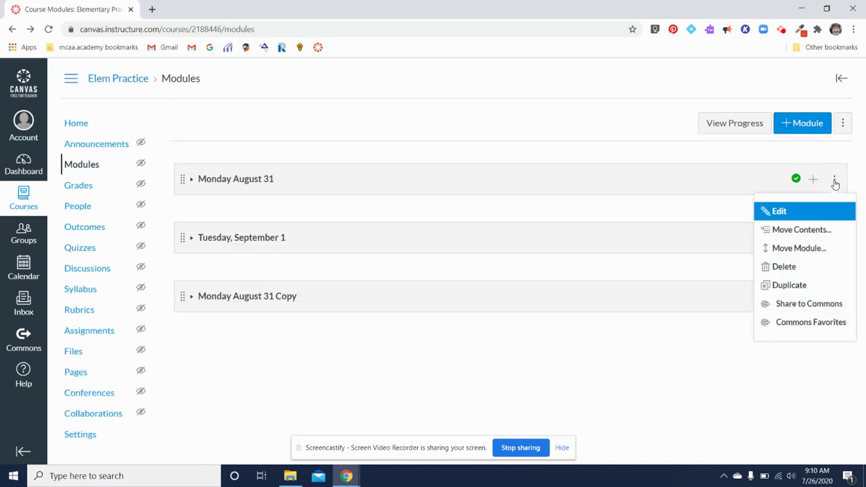
{"action": "left_click", "coordinate": [795, 288]}
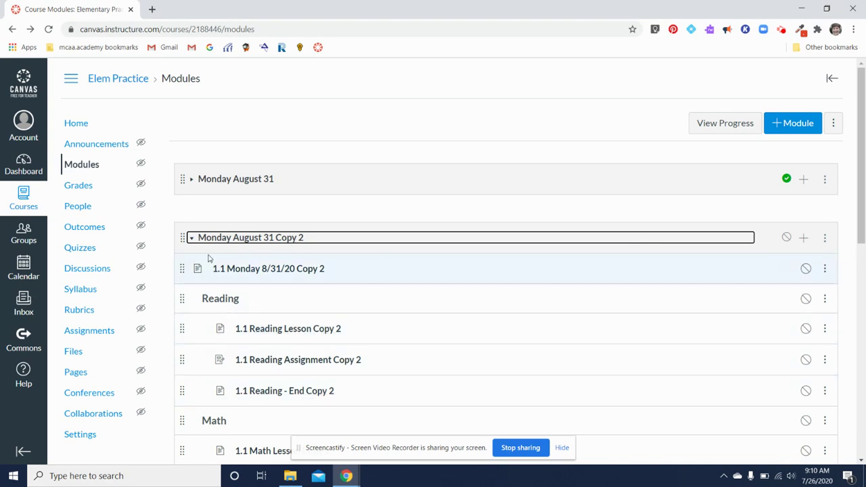
{"action": "left_click", "coordinate": [191, 238]}
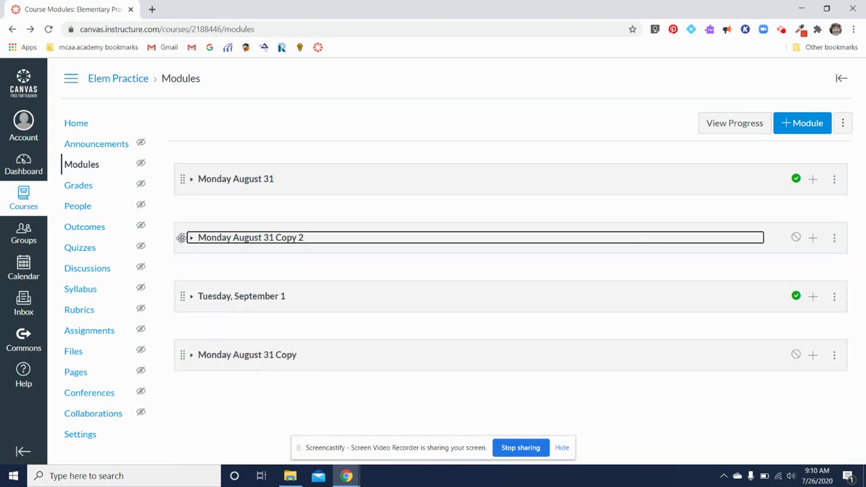
{"action": "left_click_drag", "start_coordinate": [181, 237], "coordinate": [187, 394]}
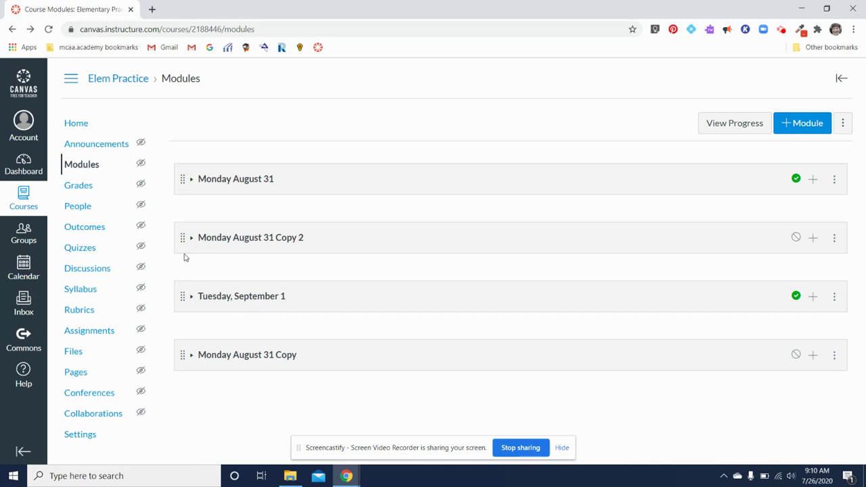
{"action": "left_click_drag", "start_coordinate": [182, 238], "coordinate": [181, 370]}
Step: Open Monday's learning plan from the course home page and review its subject image links
{"action": "left_click", "coordinate": [71, 126]}
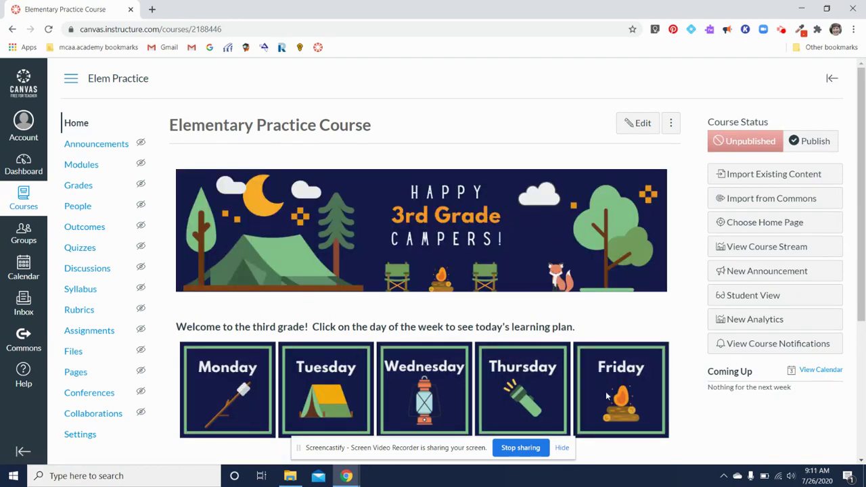
{"action": "left_click", "coordinate": [205, 367]}
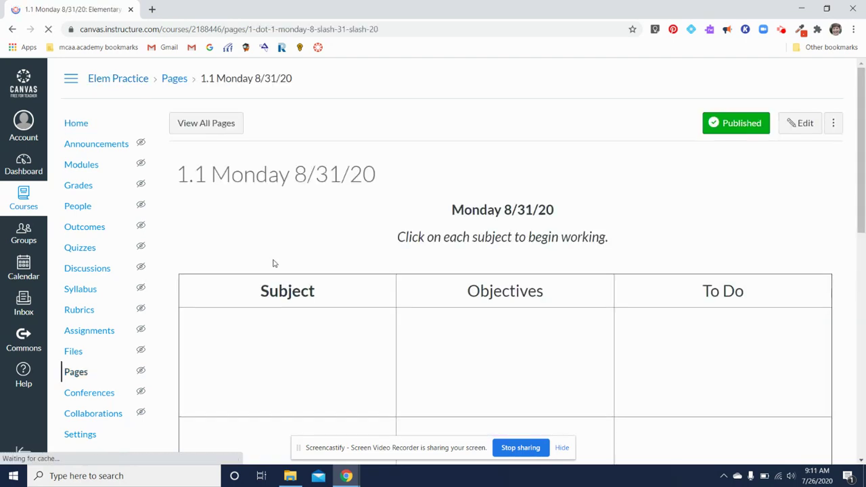
{"action": "scroll", "coordinate": [291, 274], "scroll_direction": "down", "scroll_amount": 2}
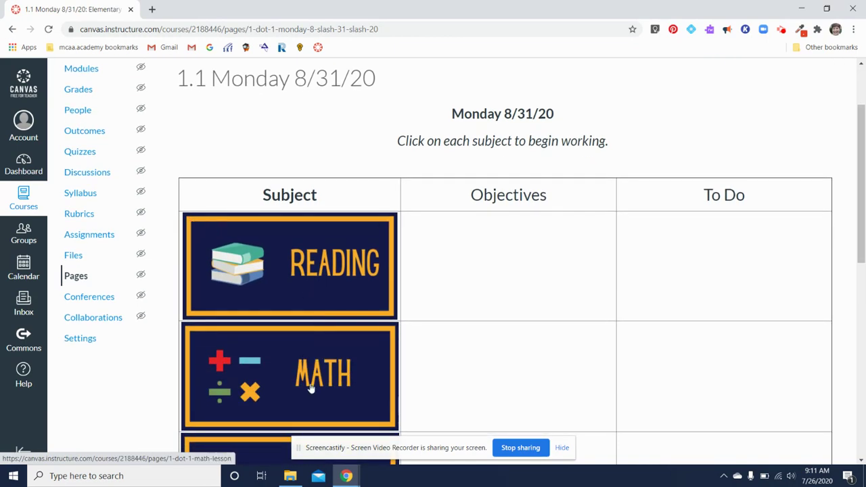
{"action": "scroll", "coordinate": [327, 408], "scroll_direction": "down", "scroll_amount": 3}
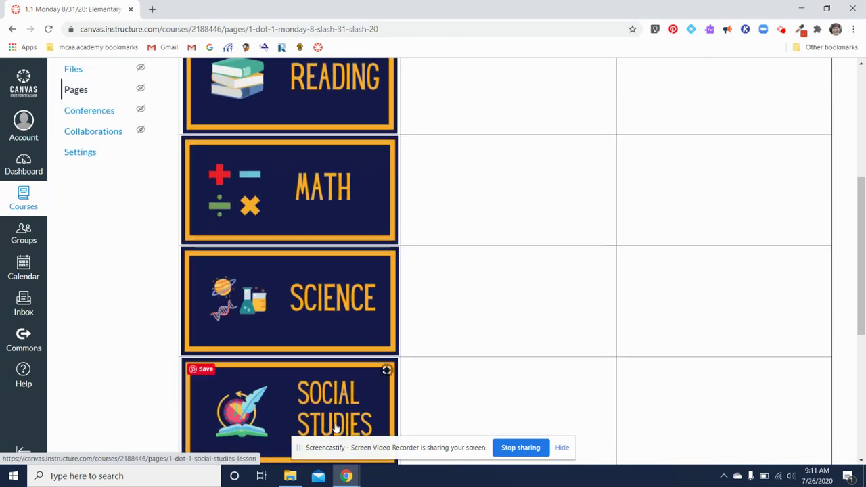
{"action": "scroll", "coordinate": [335, 276], "scroll_direction": "up", "scroll_amount": 3}
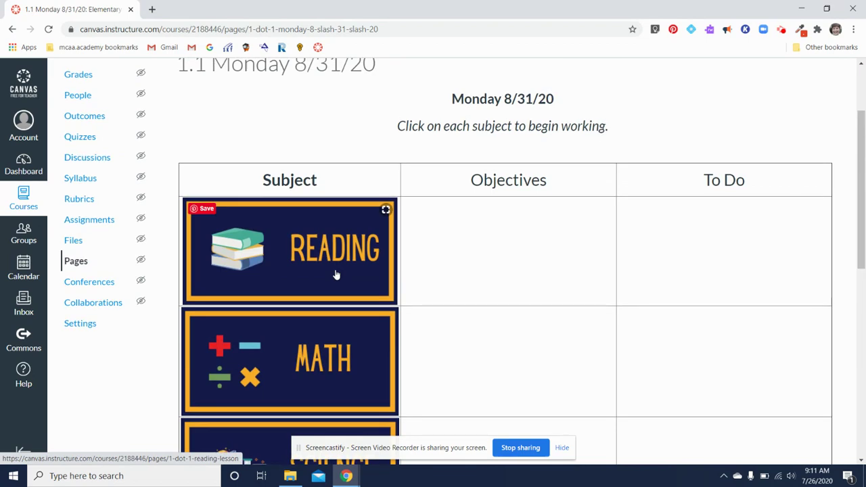
{"action": "scroll", "coordinate": [296, 177], "scroll_direction": "up", "scroll_amount": 2}
Step: Open the previous lessons from the home page and view the 1.1 Monday 8/31/20 page through its date link
{"action": "left_click", "coordinate": [86, 126]}
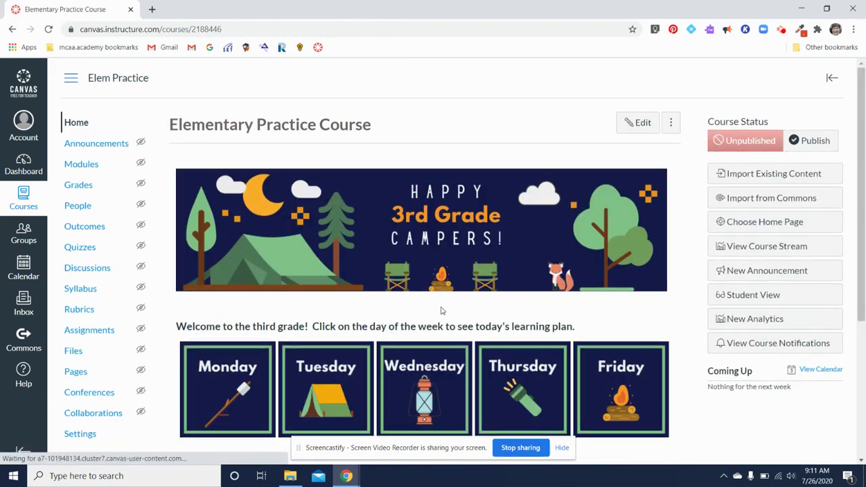
{"action": "scroll", "coordinate": [440, 309], "scroll_direction": "down", "scroll_amount": 3}
{"action": "left_click", "coordinate": [312, 316]}
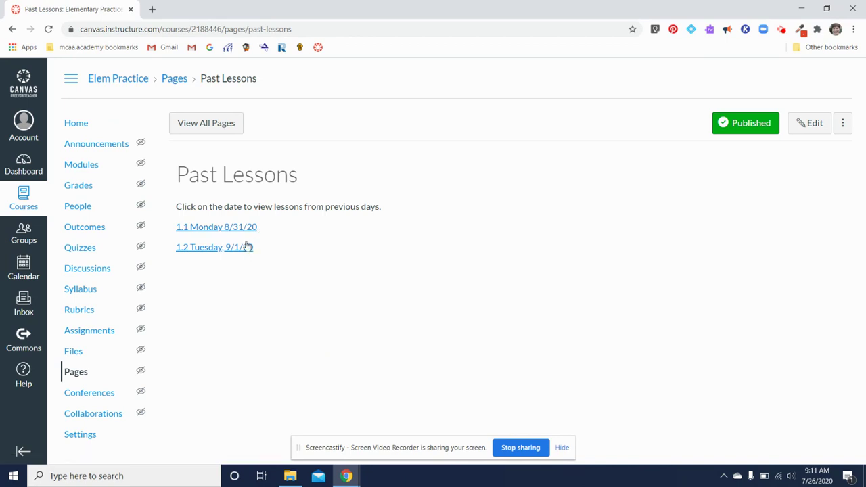
{"action": "left_click", "coordinate": [240, 231]}
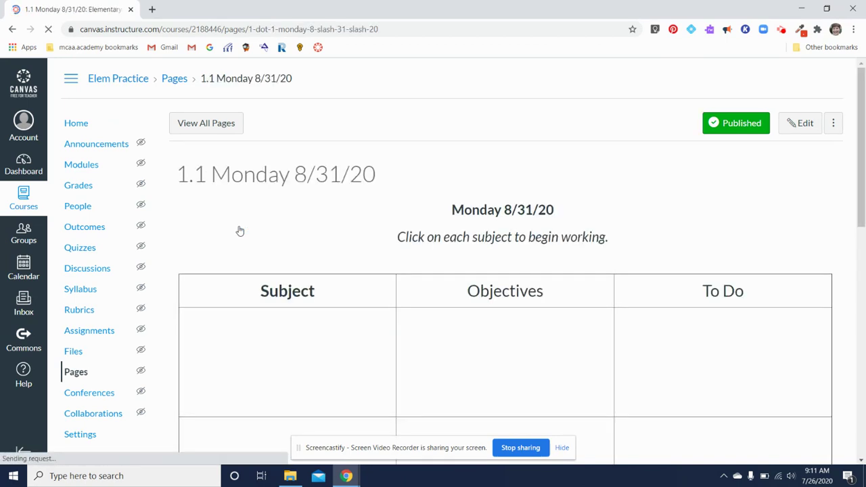
{"action": "scroll", "coordinate": [561, 364], "scroll_direction": "down", "scroll_amount": 3}
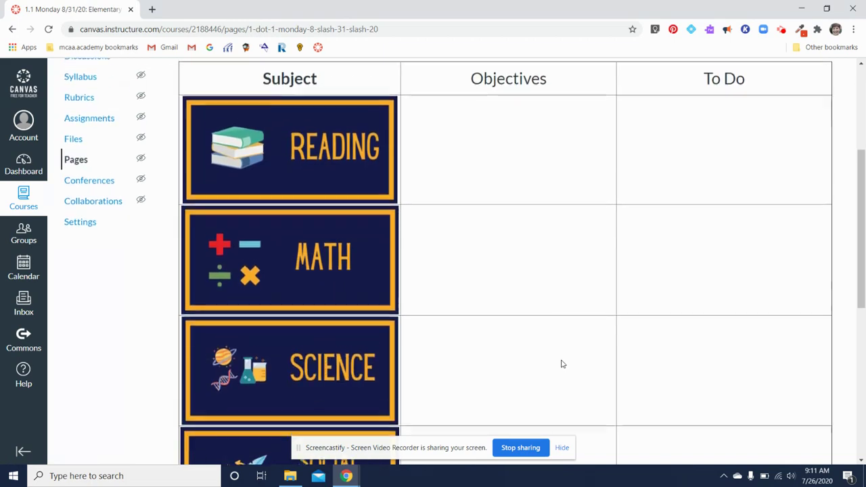
{"action": "scroll", "coordinate": [561, 364], "scroll_direction": "down", "scroll_amount": 2}
{"action": "scroll", "coordinate": [561, 363], "scroll_direction": "up", "scroll_amount": 2}
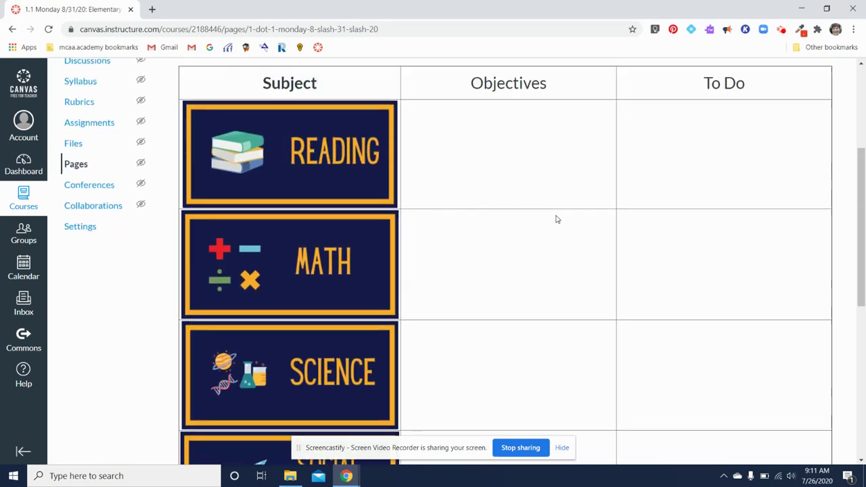
{"action": "scroll", "coordinate": [557, 219], "scroll_direction": "up", "scroll_amount": 3}
Step: Return to the course home page and review its weekday, Previous Lessons and Parent Resources image links
{"action": "left_click", "coordinate": [81, 126]}
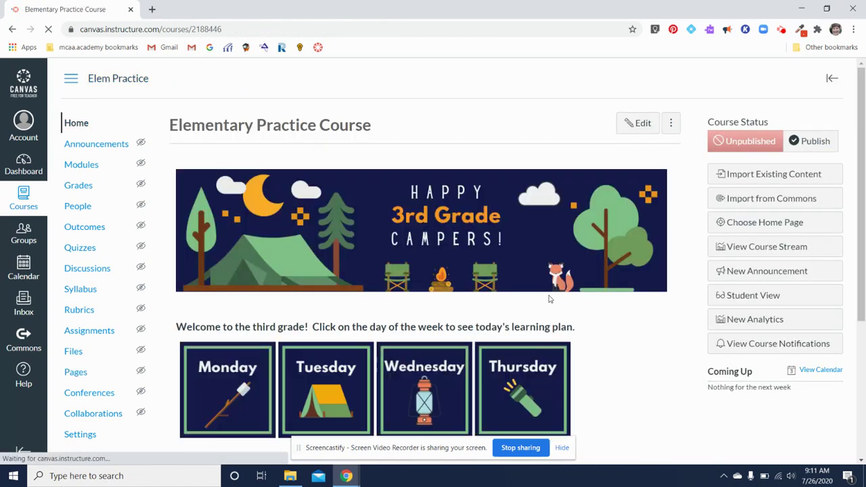
{"action": "scroll", "coordinate": [670, 366], "scroll_direction": "down", "scroll_amount": 2}
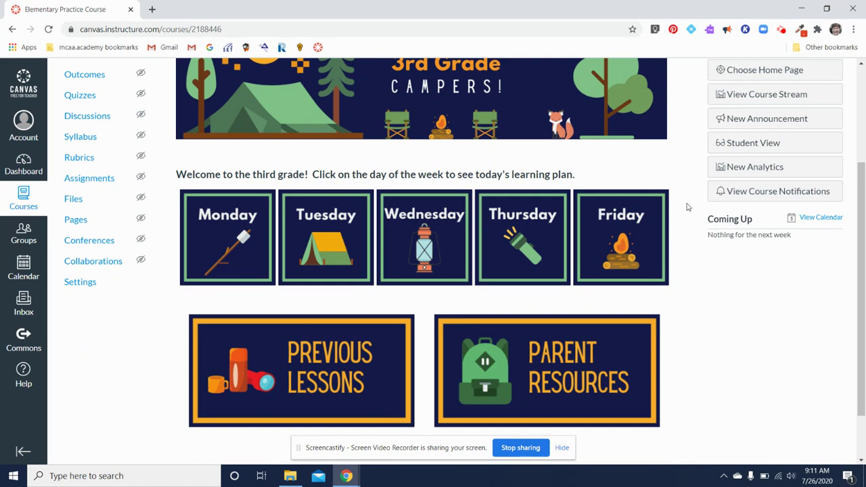
{"action": "scroll", "coordinate": [688, 207], "scroll_direction": "up", "scroll_amount": 2}
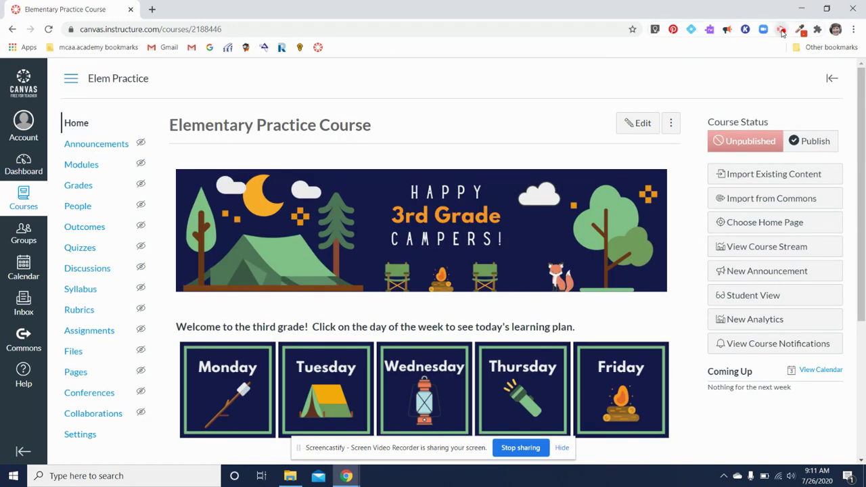